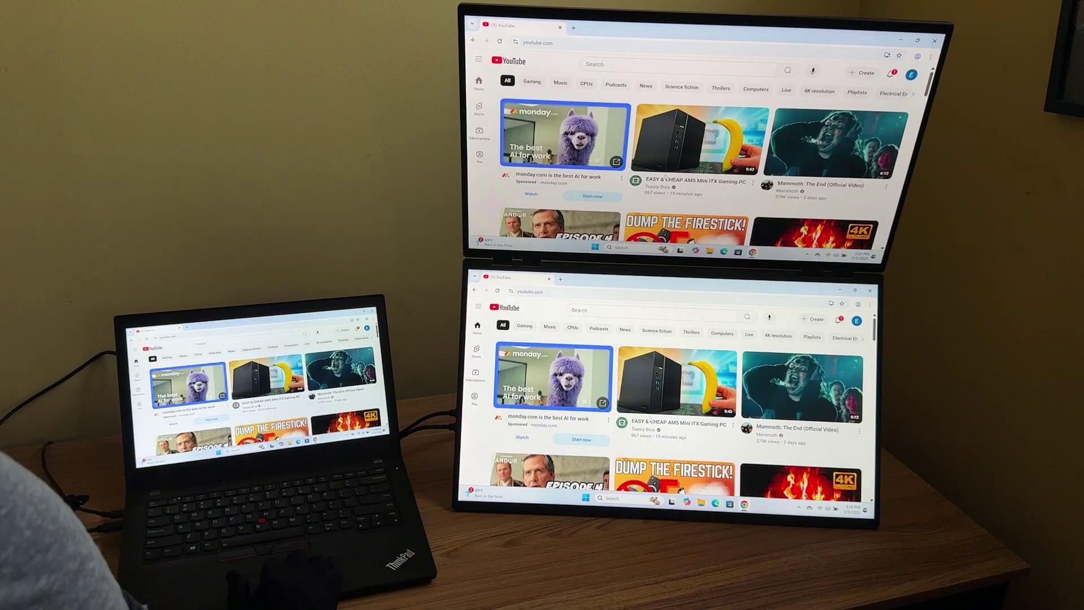
scroll(665, 178, down, 1)
scroll(665, 177, down, 1)
scroll(666, 178, down, 1)
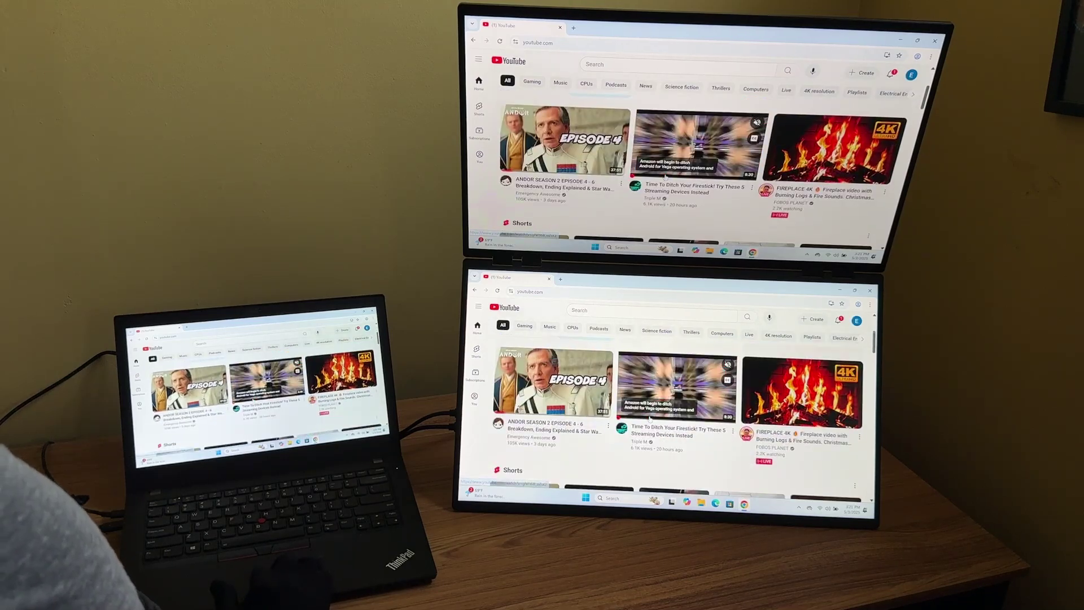
scroll(666, 177, down, 1)
scroll(666, 177, down, 2)
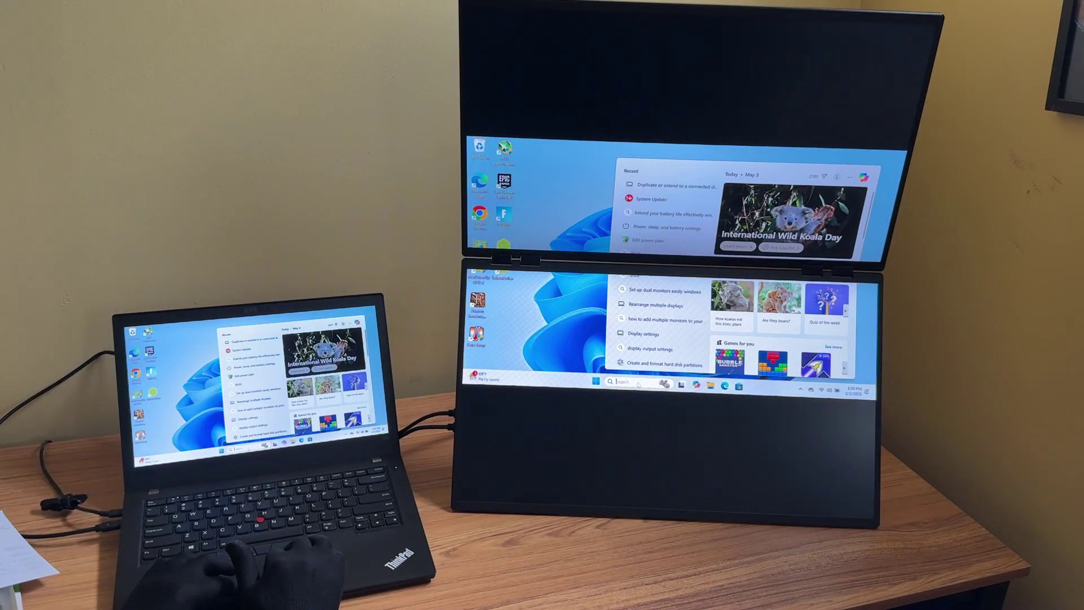
In Display settings, set Multiple displays to 'Extend these displays'.
click(650, 184)
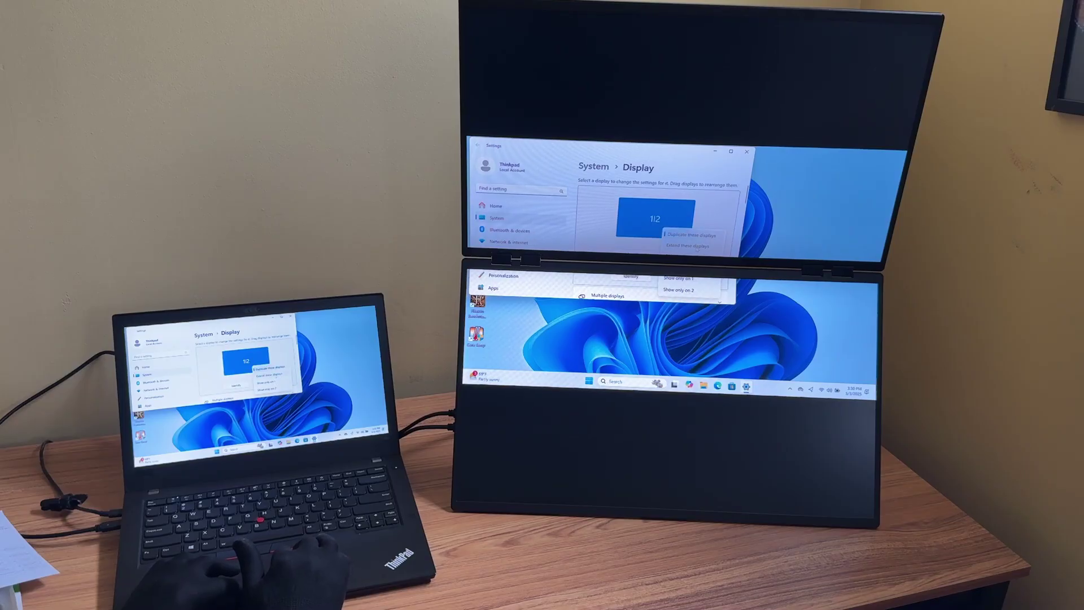
click(697, 248)
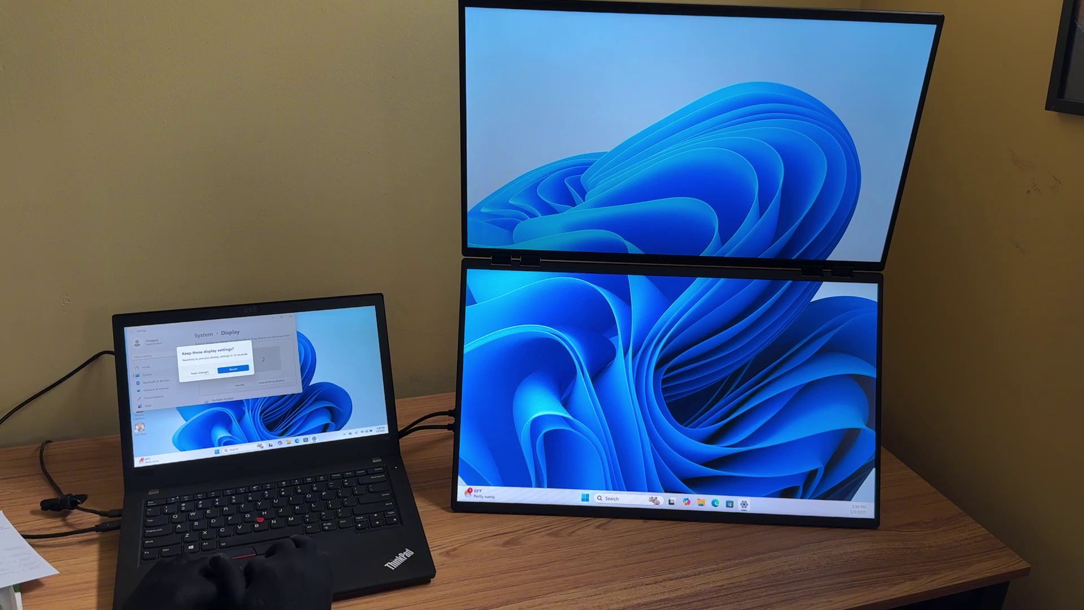
Keep the extended layout, load knicks.com, and dismiss the sign-up popup and chat panel.
click(202, 372)
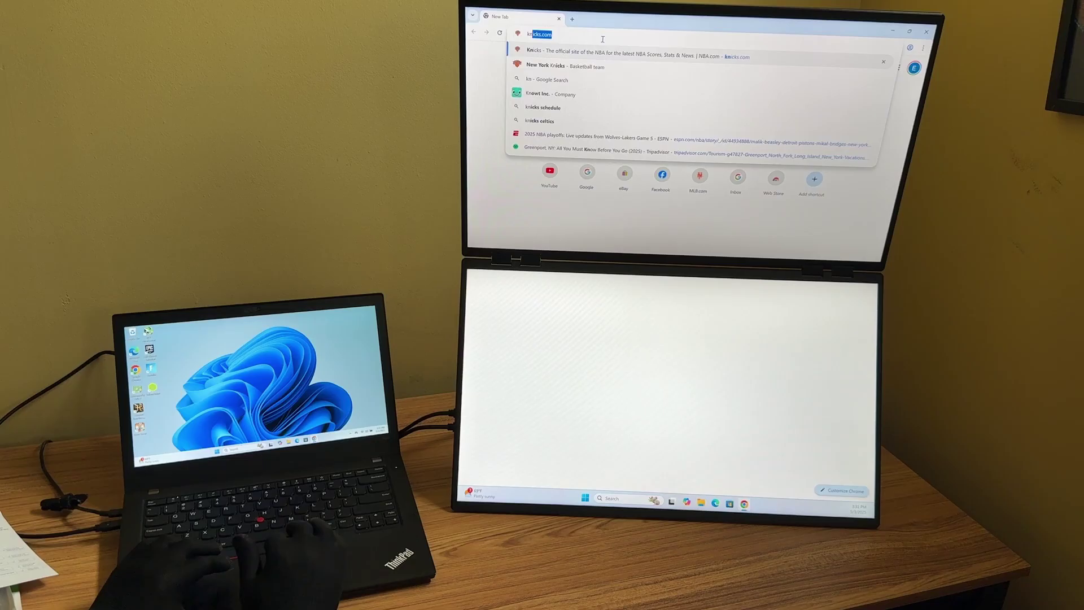
text(kn)
key(Return)
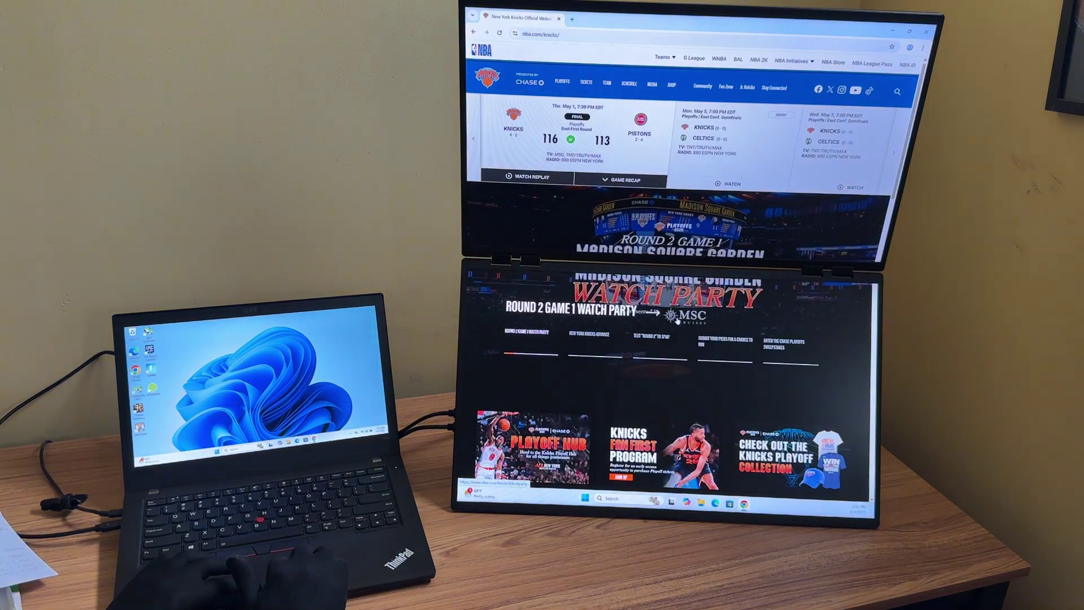
scroll(678, 320, down, 5)
scroll(677, 320, down, 3)
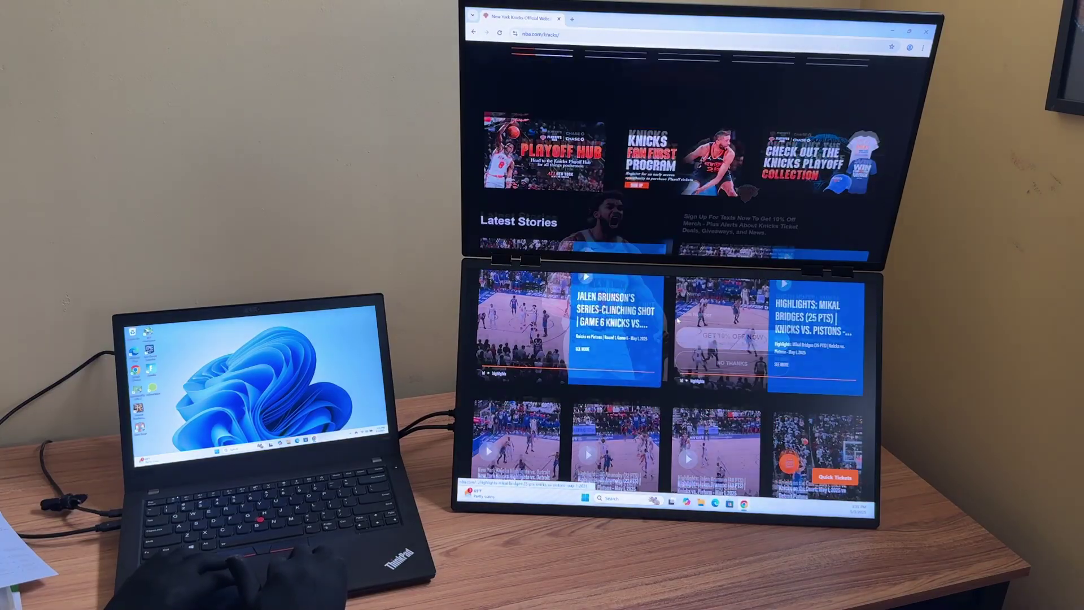
scroll(706, 359, up, 3)
click(706, 363)
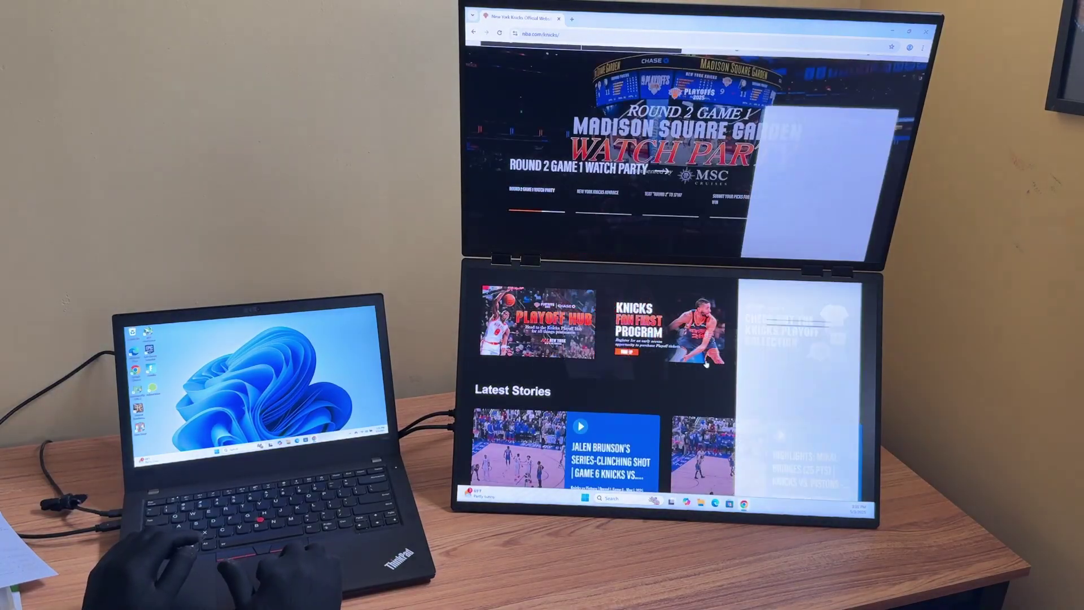
scroll(705, 363, down, 3)
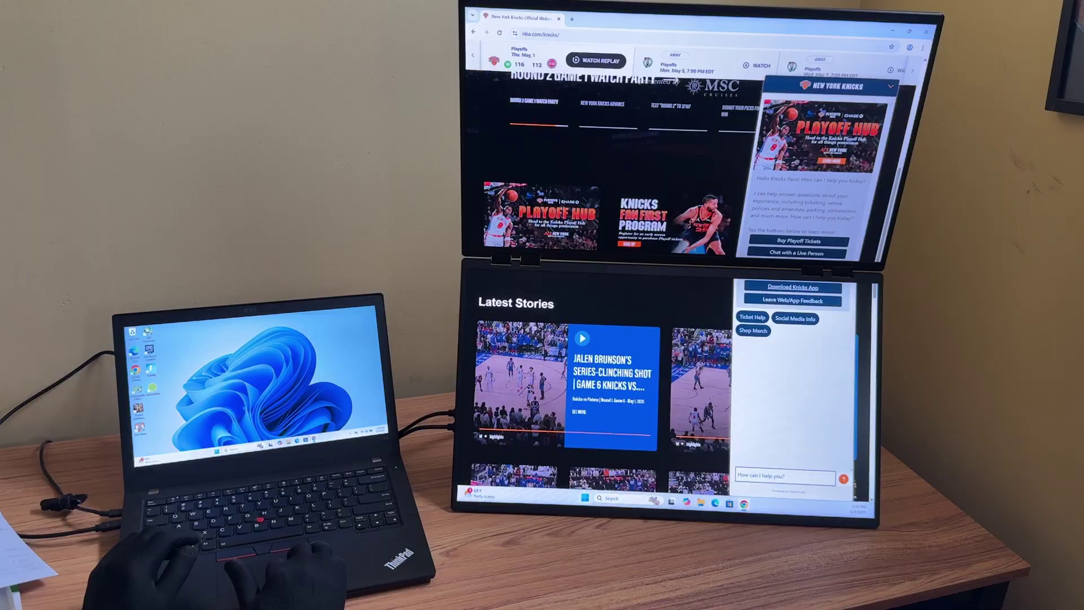
click(892, 86)
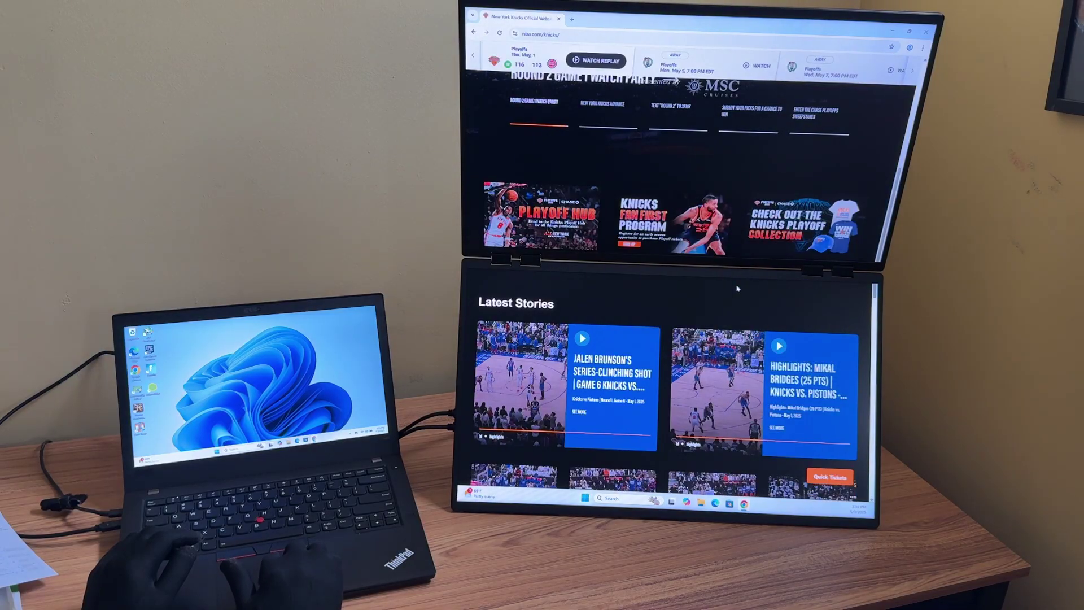
scroll(736, 288, down, 3)
scroll(737, 289, down, 3)
scroll(737, 289, down, 2)
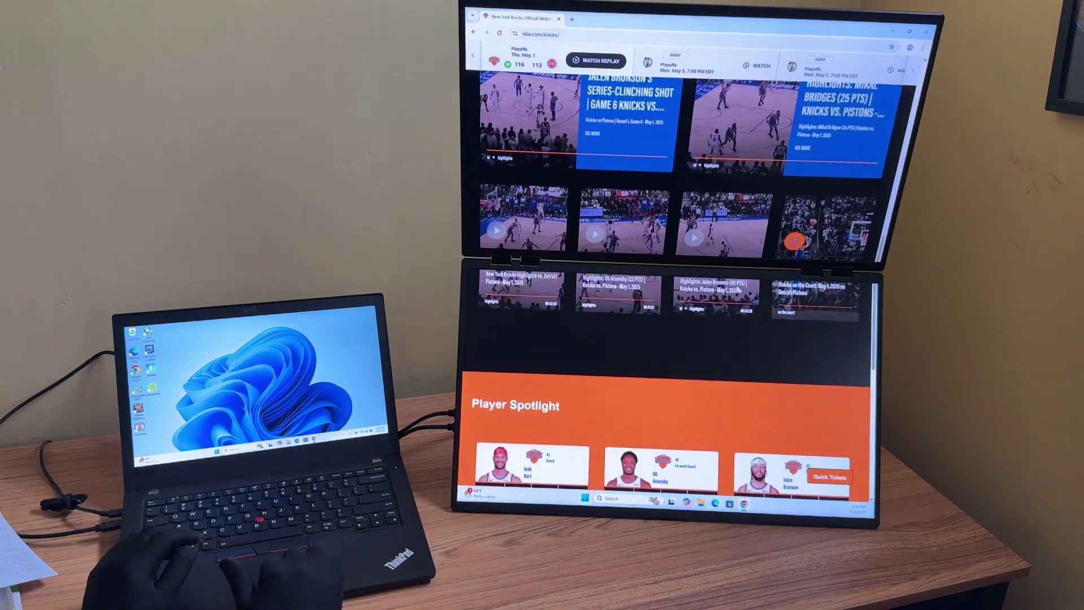
scroll(739, 289, down, 3)
scroll(739, 289, down, 3)
scroll(738, 290, down, 3)
scroll(737, 290, down, 2)
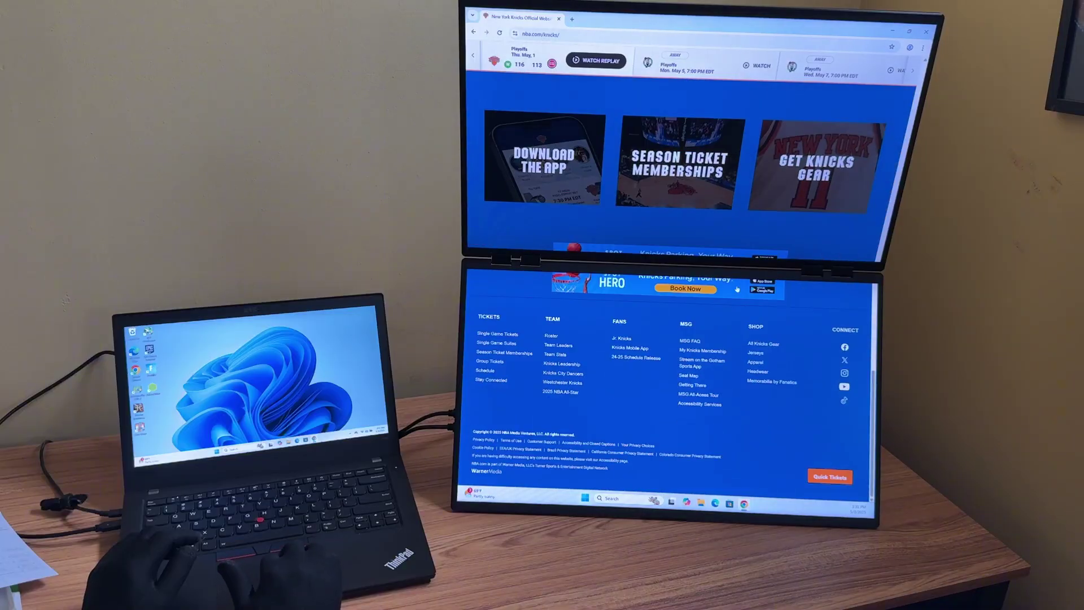
scroll(737, 288, up, 3)
scroll(738, 289, up, 3)
scroll(738, 288, up, 3)
scroll(737, 289, up, 3)
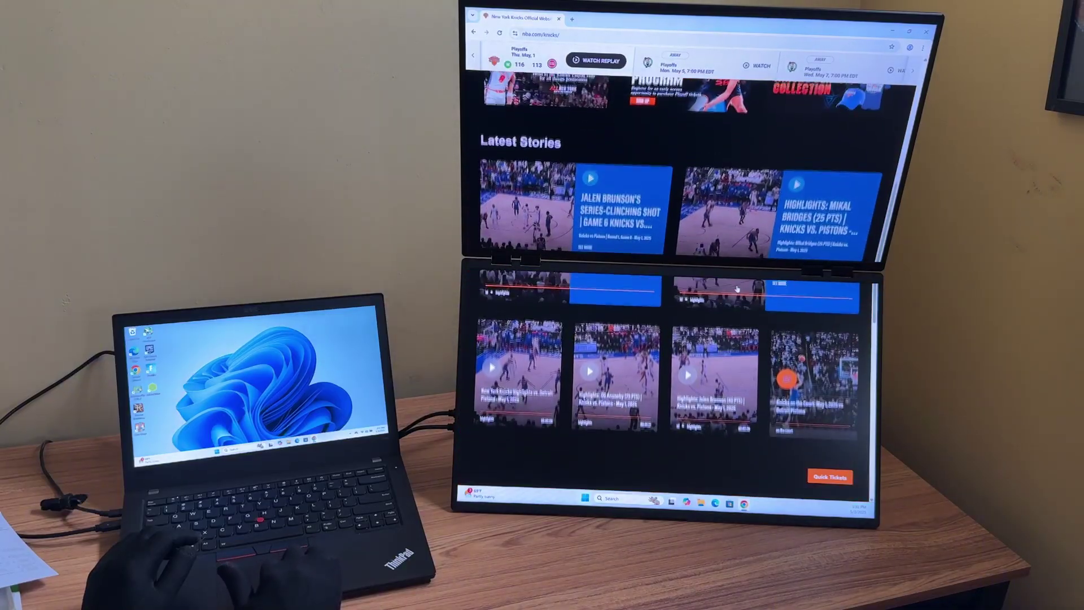
scroll(736, 288, up, 2)
scroll(738, 288, up, 2)
scroll(737, 288, up, 2)
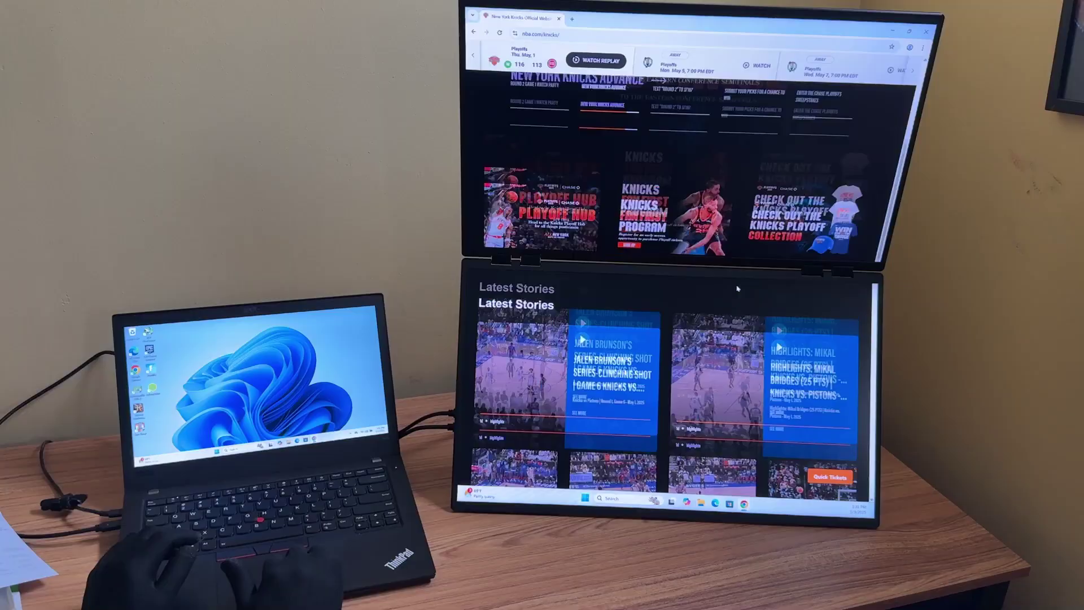
scroll(737, 289, down, 1)
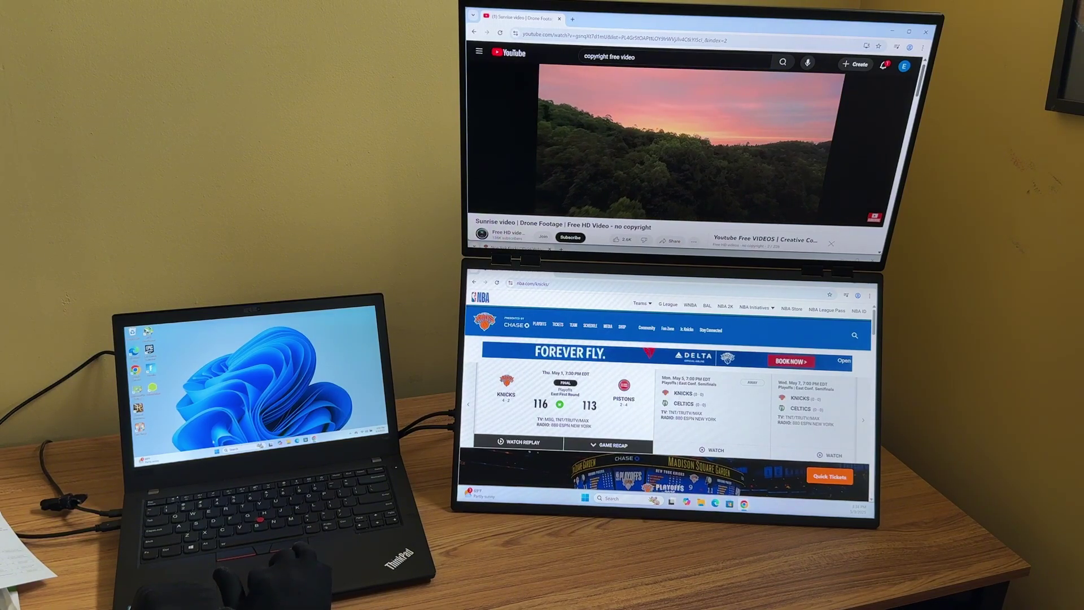
Open File Explorer from the Start menu.
key(super)
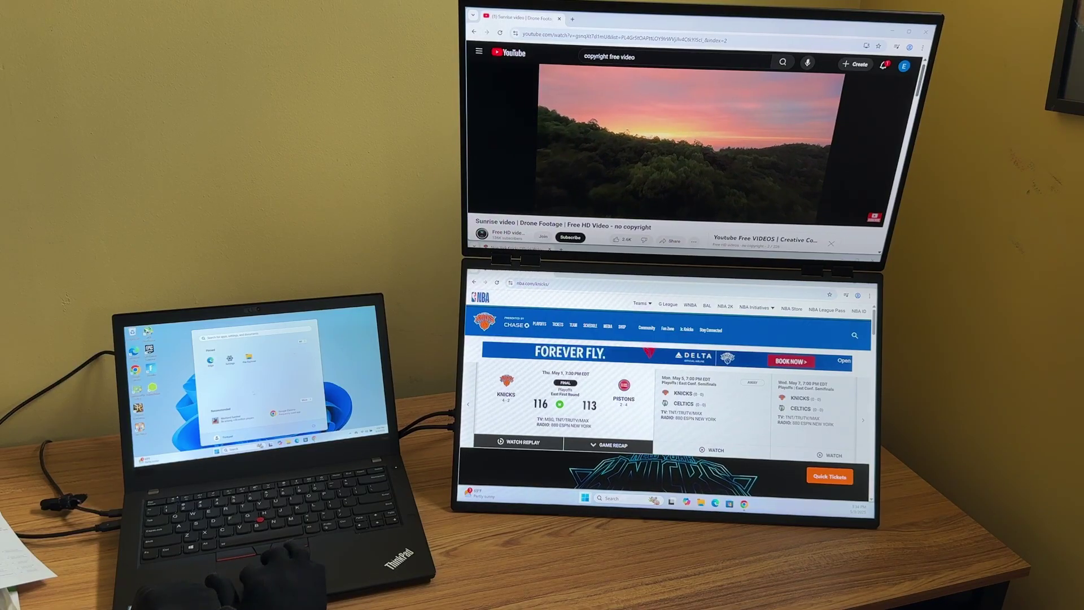
click(248, 359)
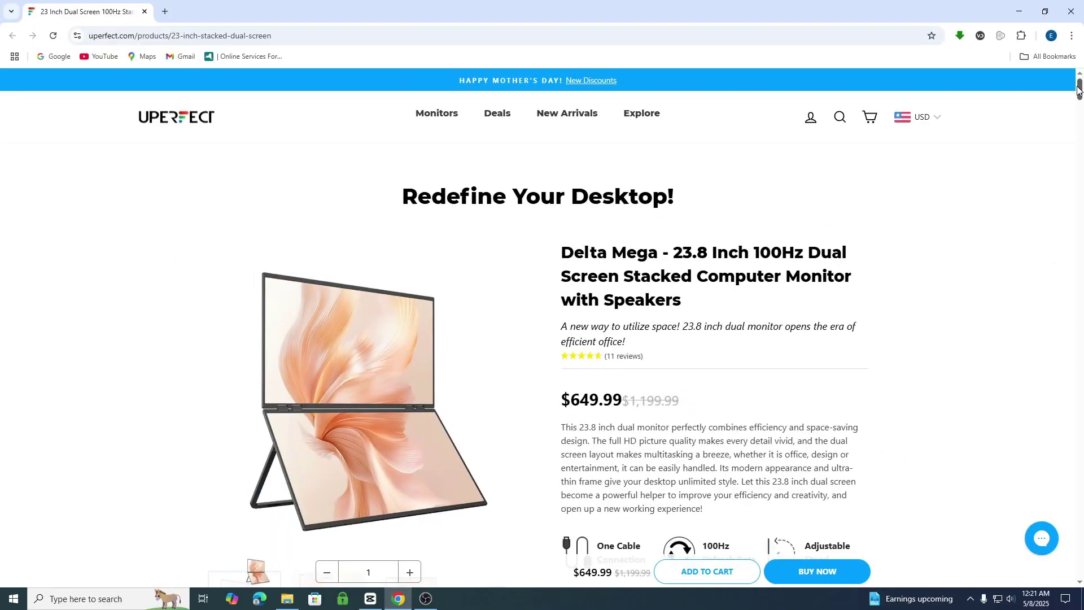
drag(1079, 89, 1079, 187)
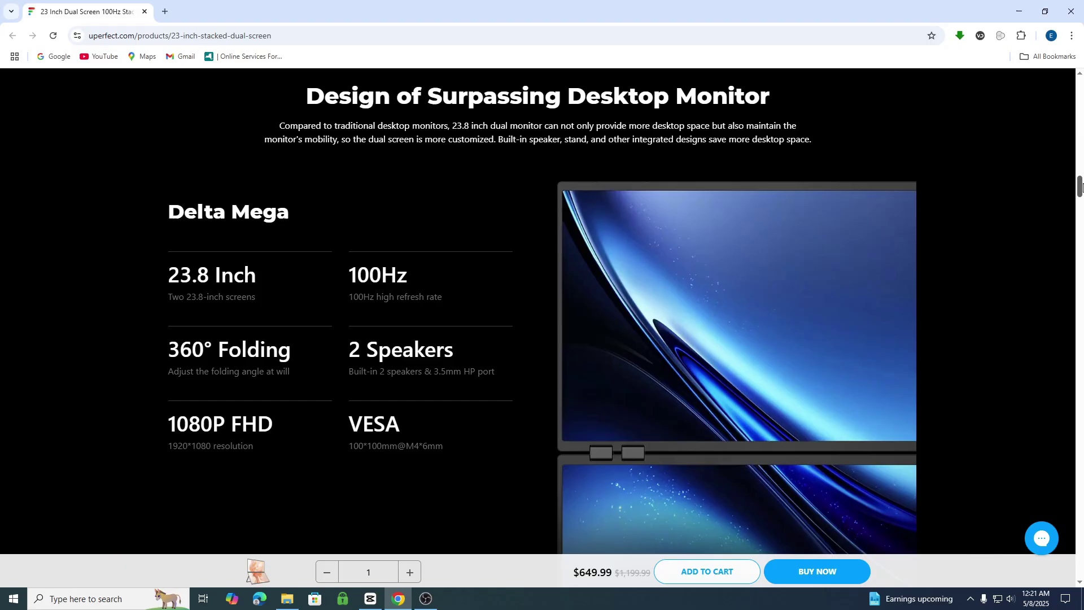